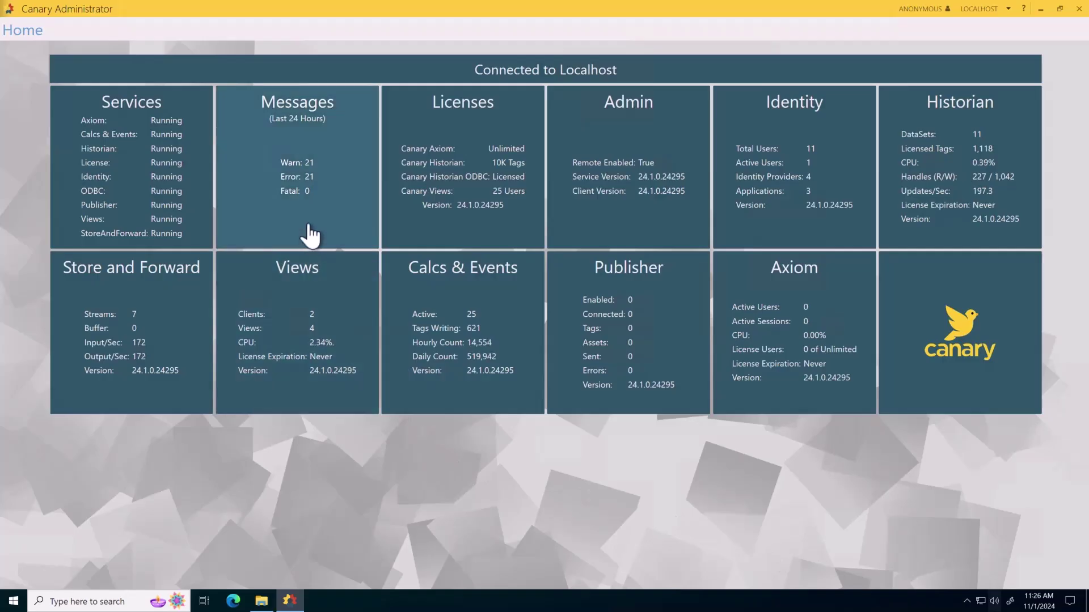
Look through the unfiltered message log from the Messages tile and close it again.
left_click(309, 235)
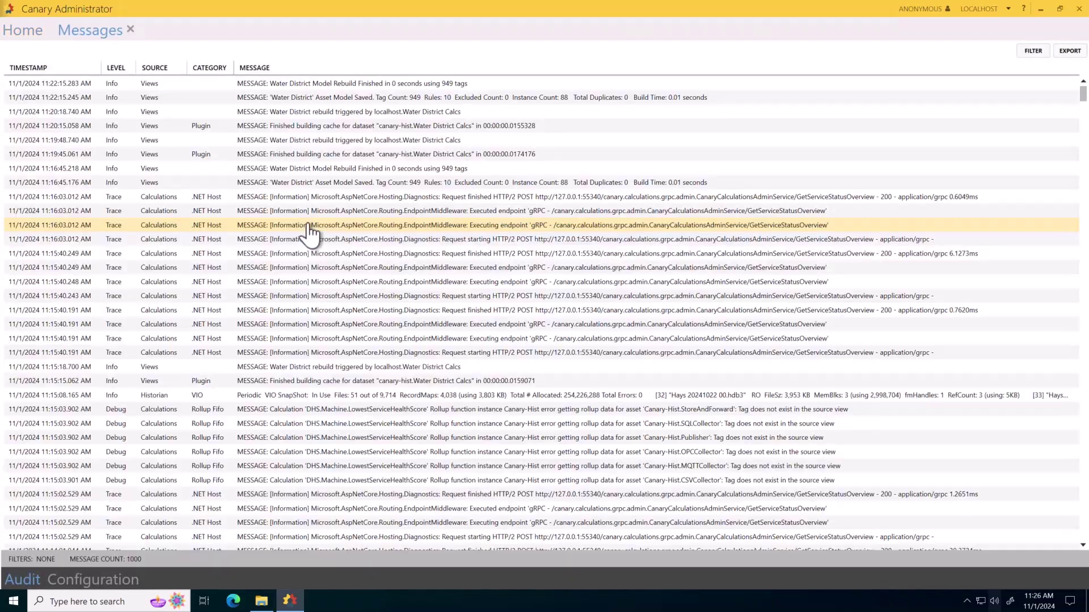
scroll(309, 232, "down", 3)
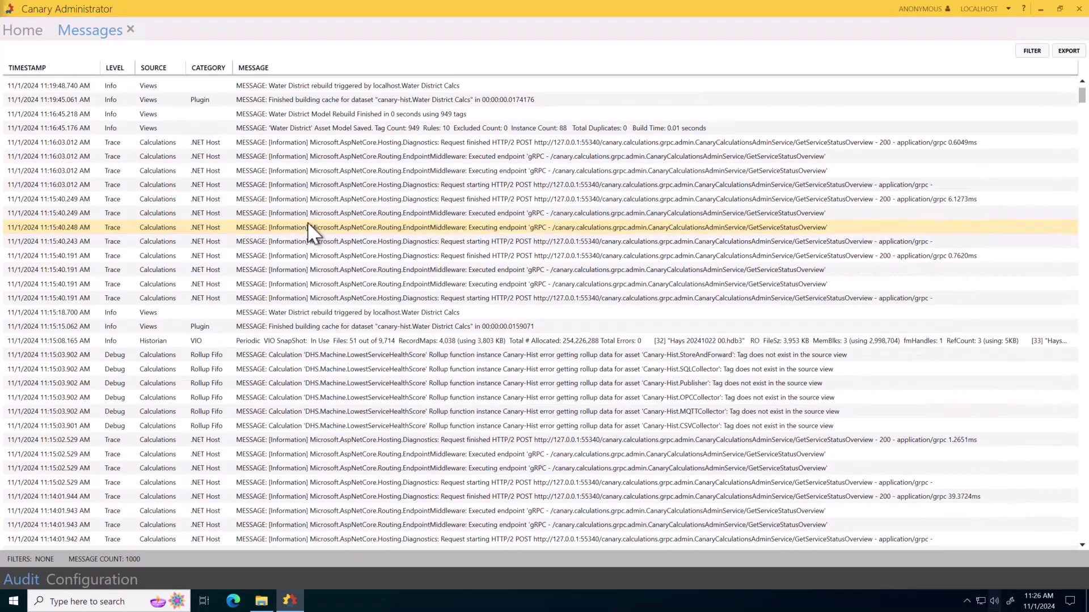
scroll(310, 232, "down", 1)
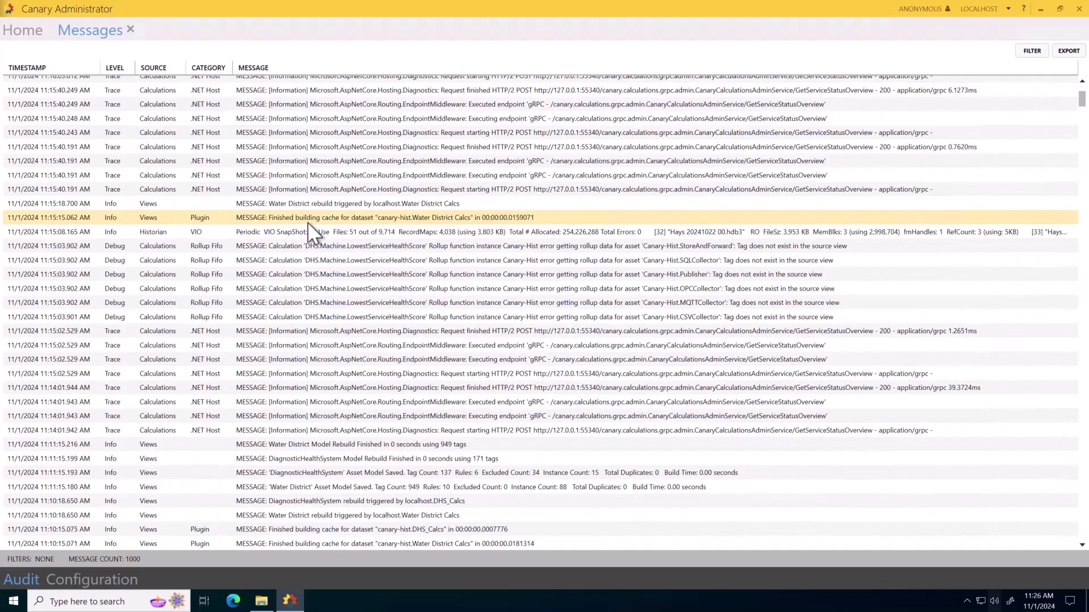
scroll(311, 232, "down", 1)
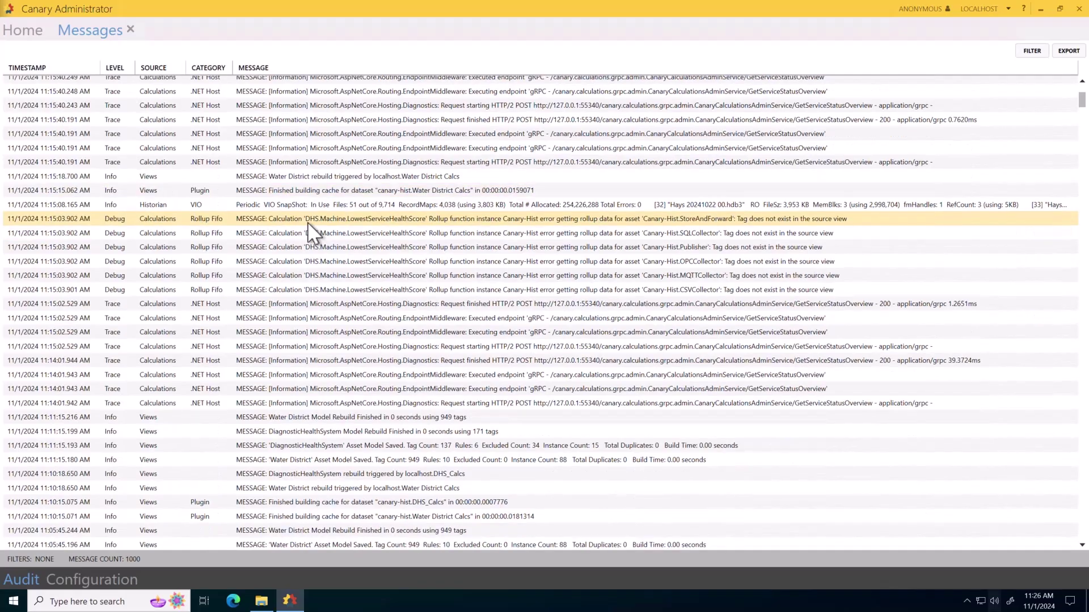
scroll(311, 233, "down", 1)
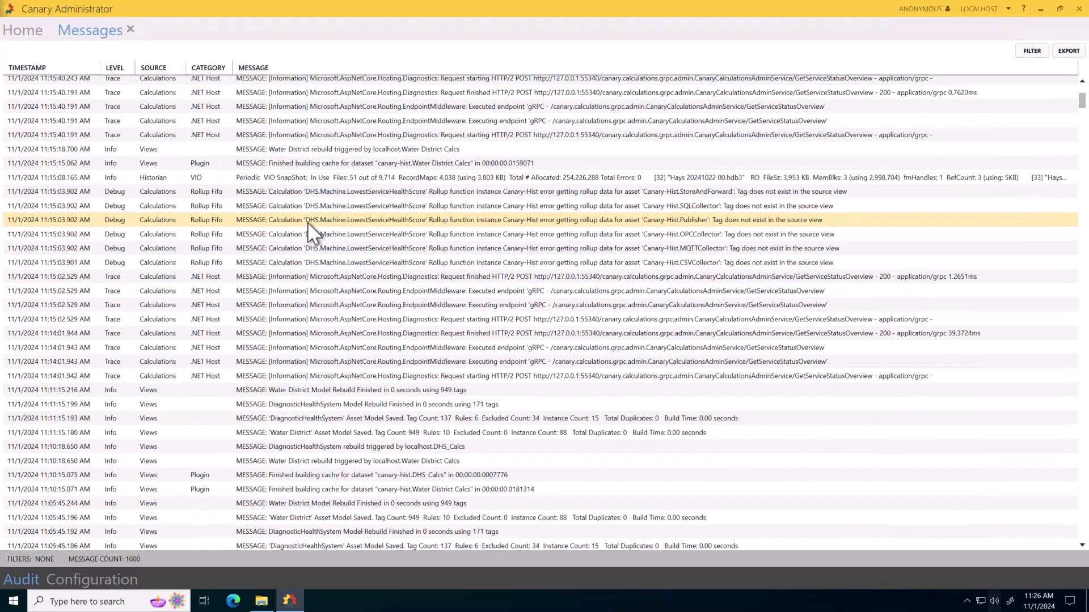
left_click(131, 28)
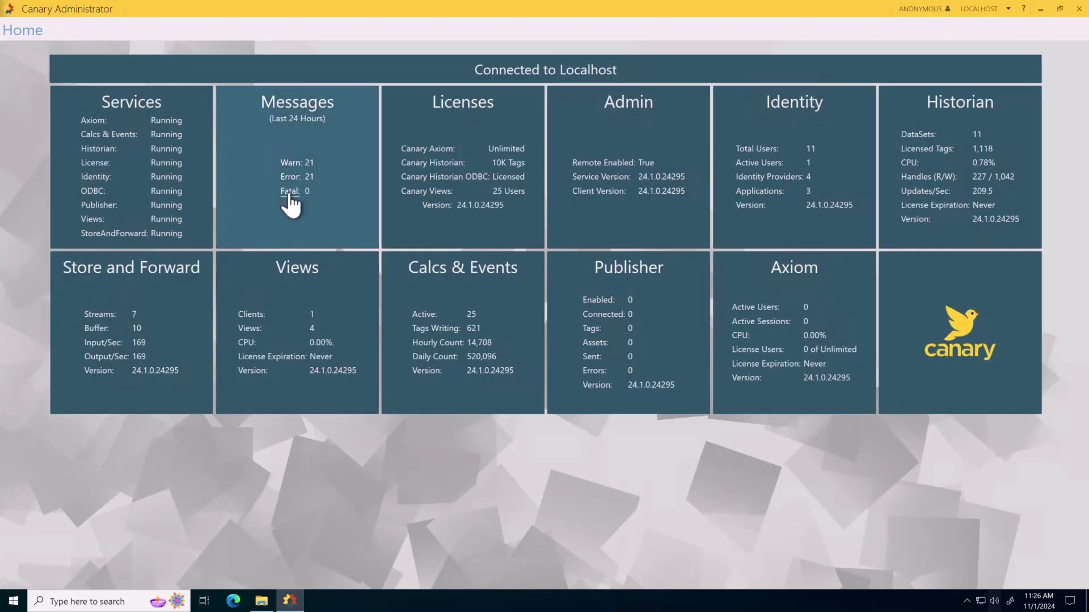
Open the error-level messages and filter them by the message text "comal !historian".
left_click(287, 178)
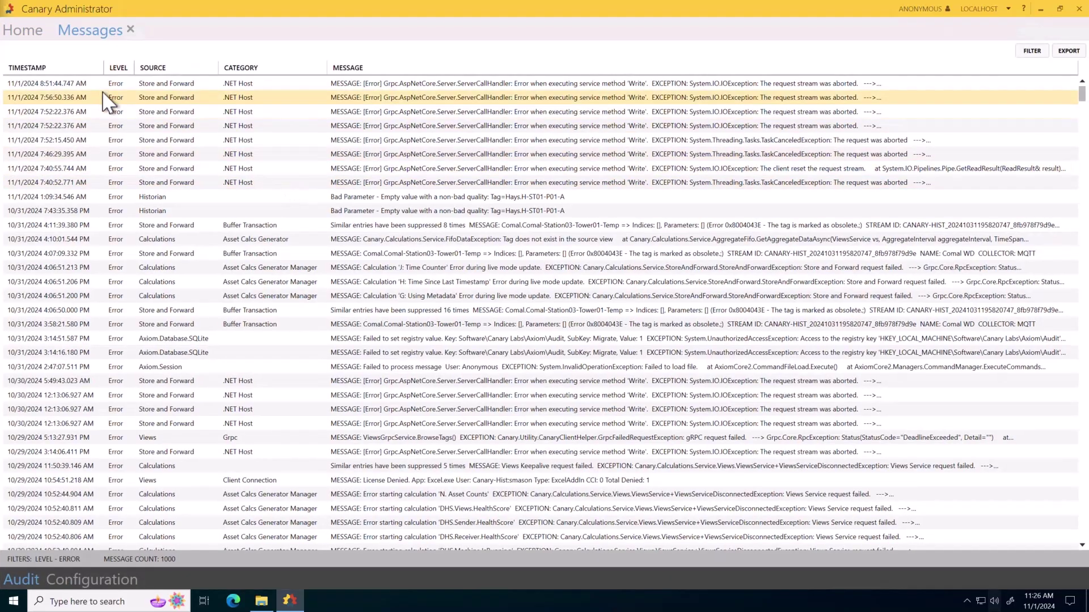
left_click(1030, 51)
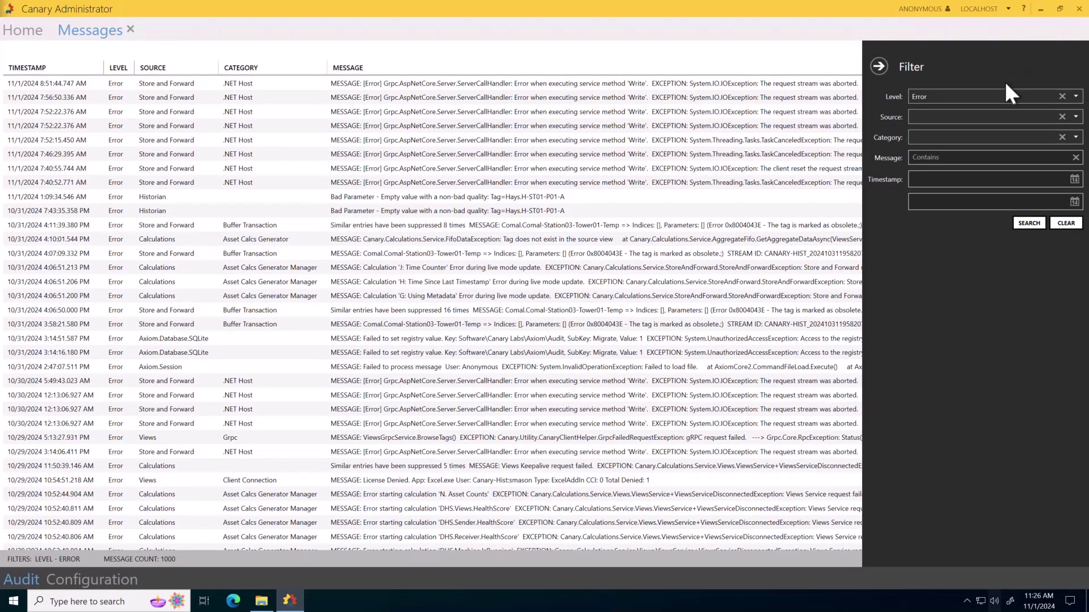
left_click(977, 159)
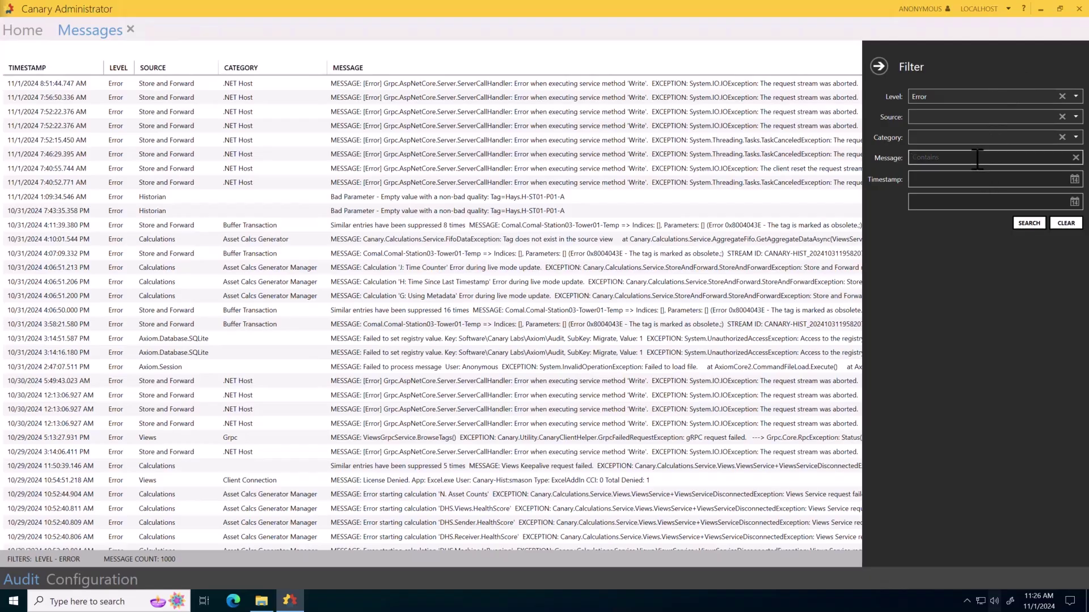
type("comal !historian")
left_click(1023, 222)
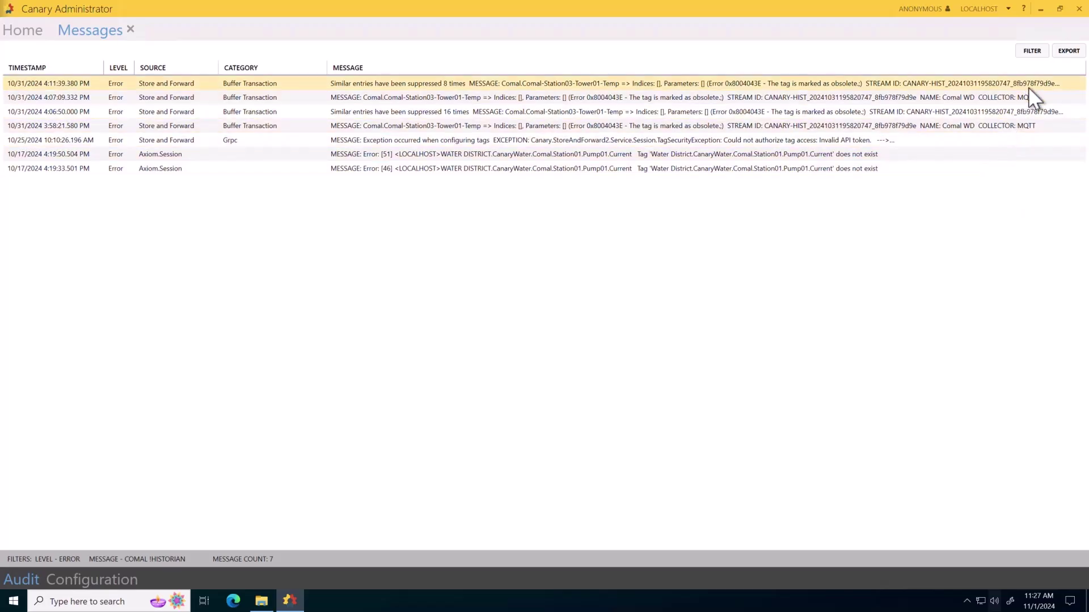
Export the filtered error messages to the Desktop in Database format with a limit of 5 messages.
left_click(1066, 52)
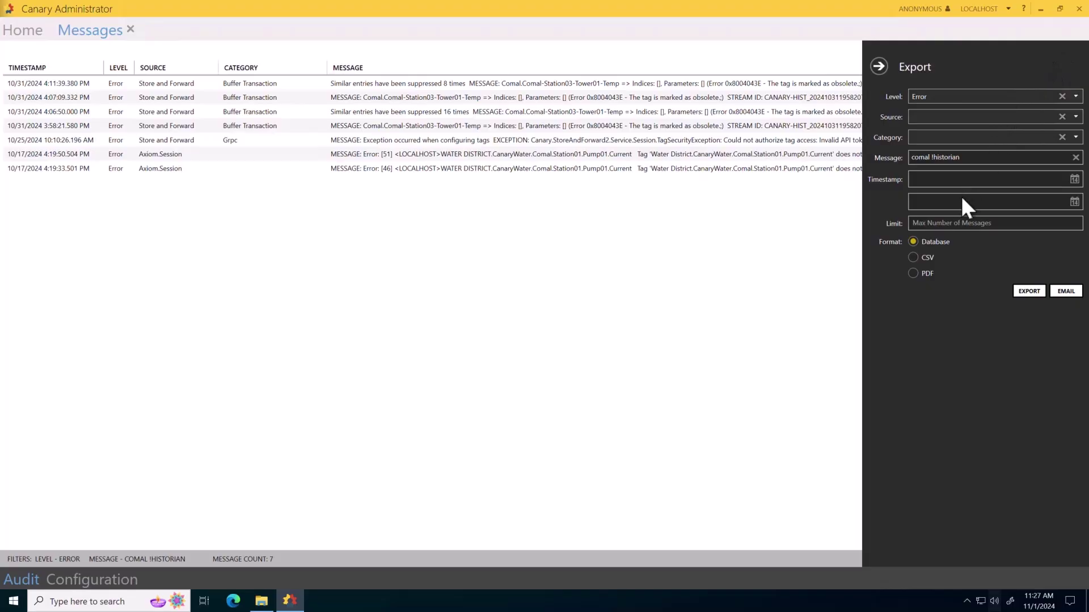
left_click(960, 222)
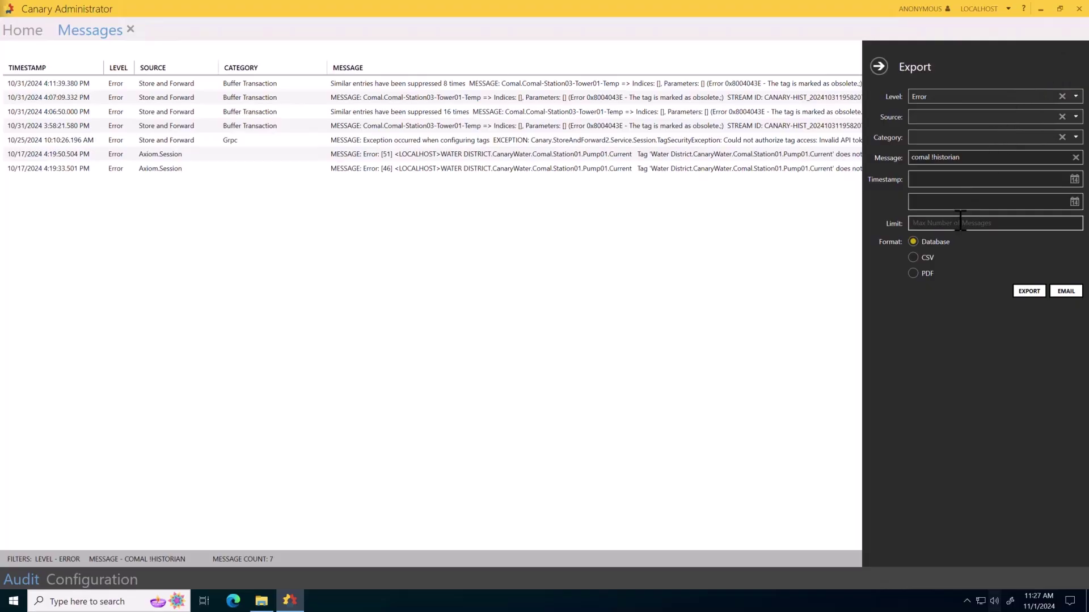
type("5")
left_click(927, 273)
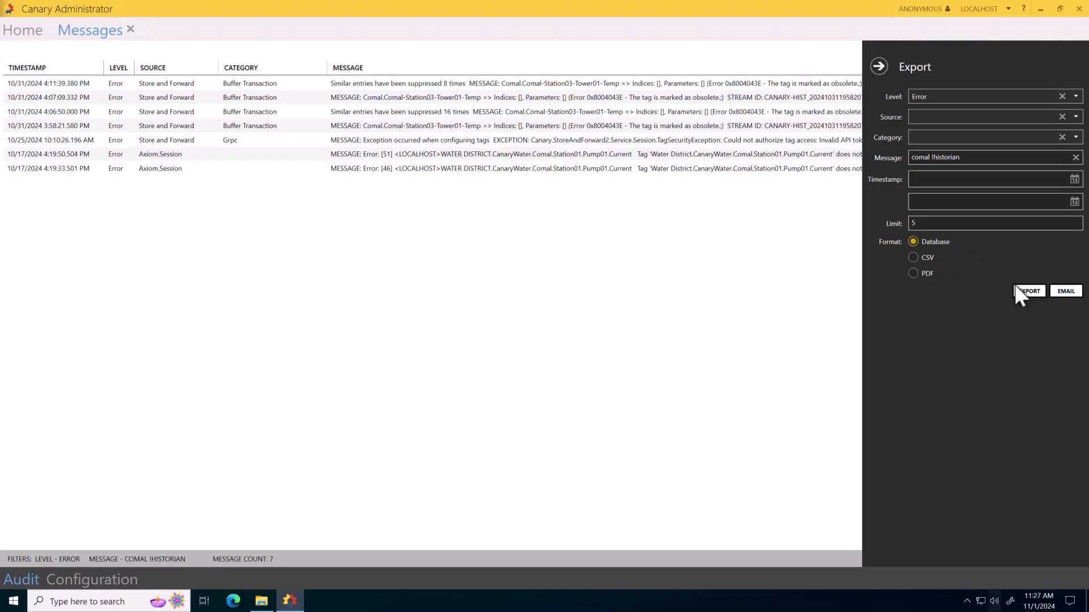
left_click(1028, 291)
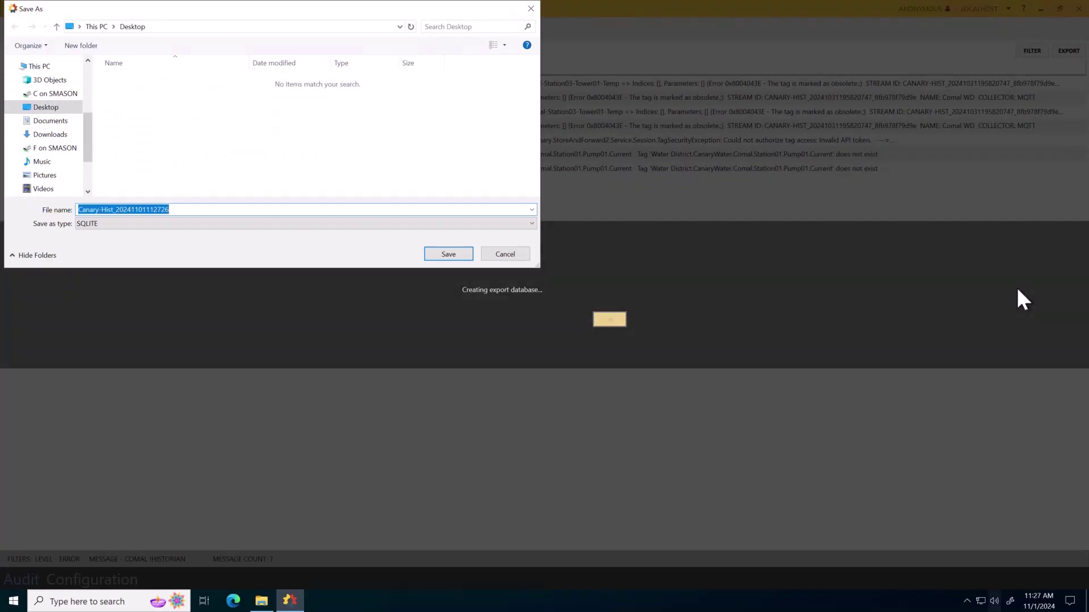
left_click(468, 251)
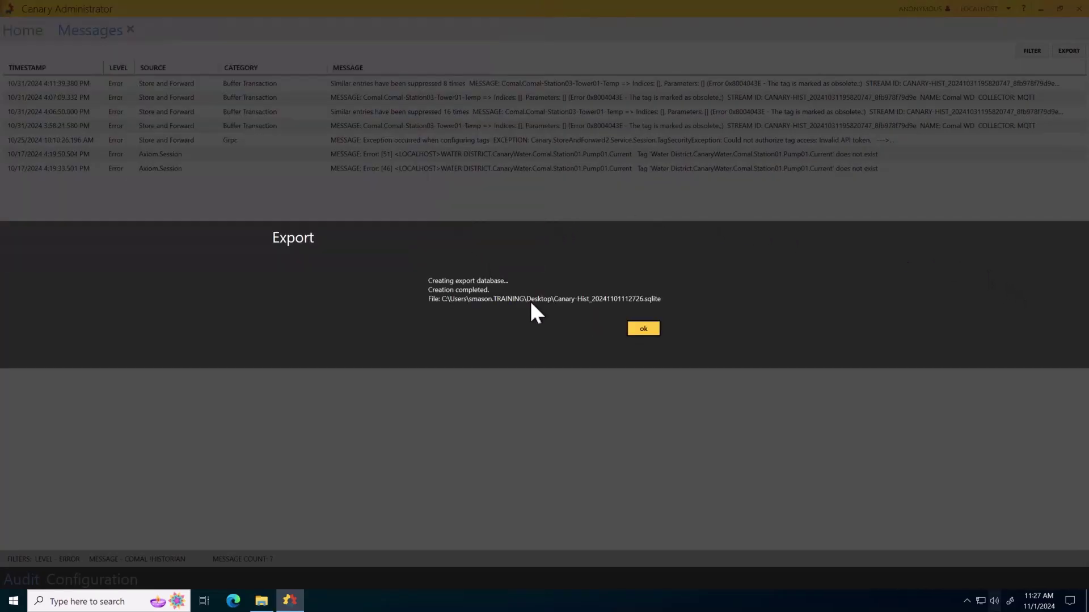
left_click(632, 325)
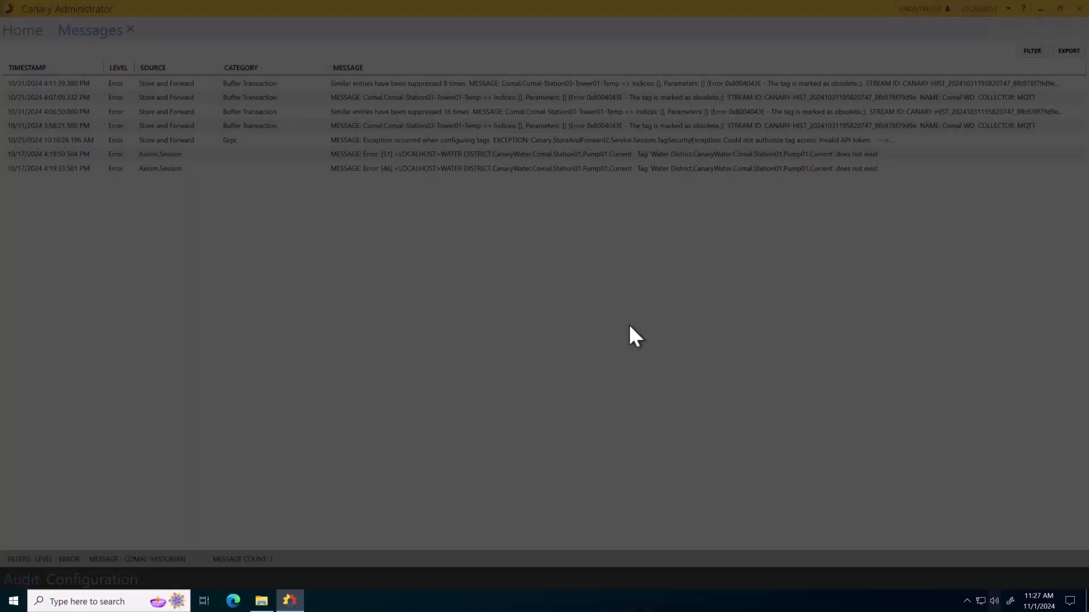
Email the filtered messages to support as a database export, saving the file on the Desktop.
left_click(1068, 51)
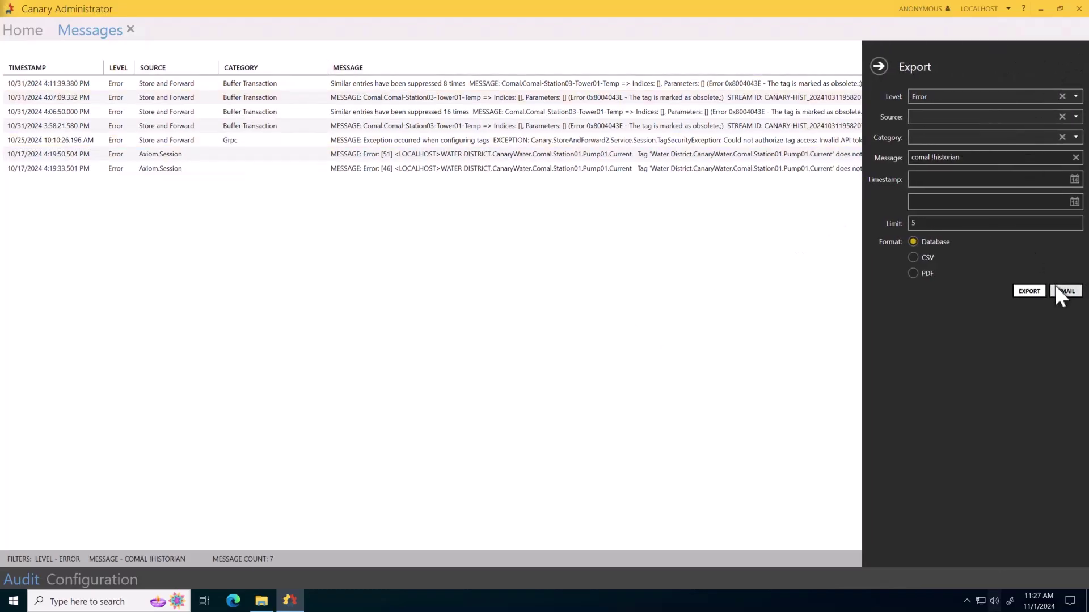
left_click(1056, 287)
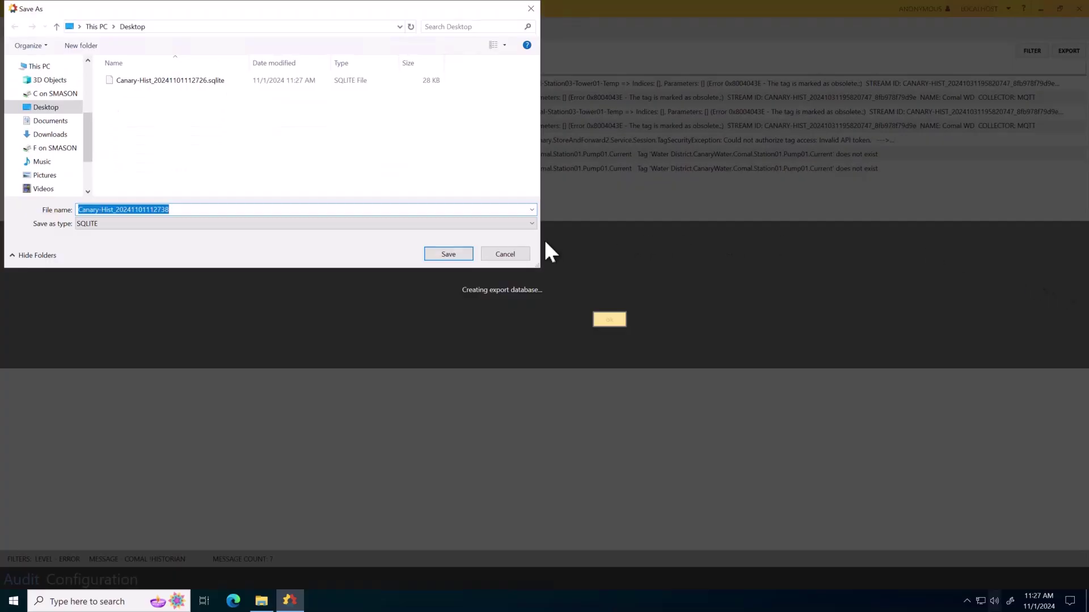
left_click(465, 254)
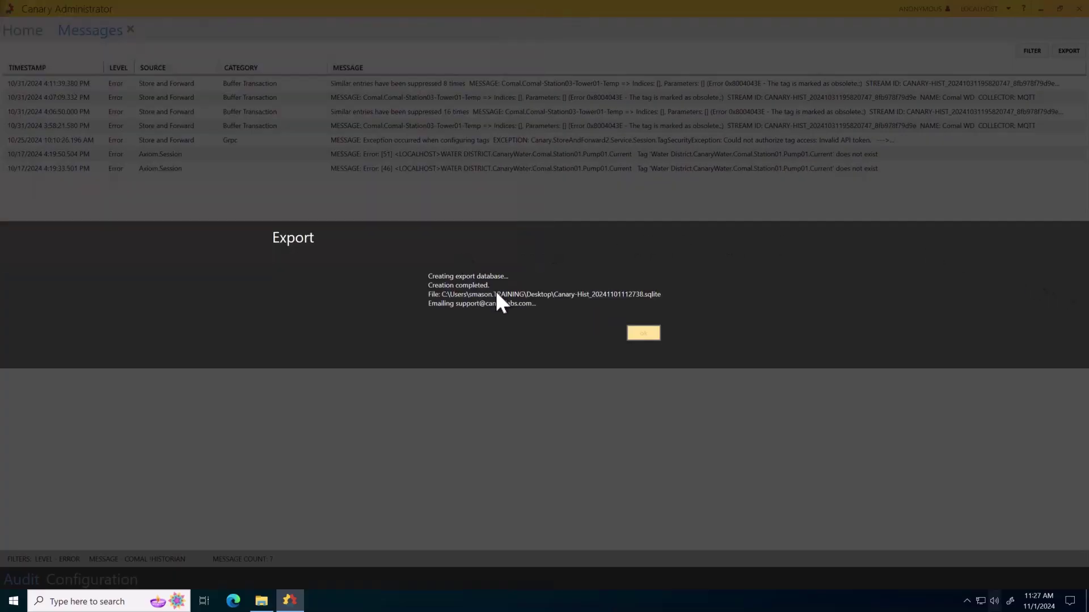
left_click(642, 339)
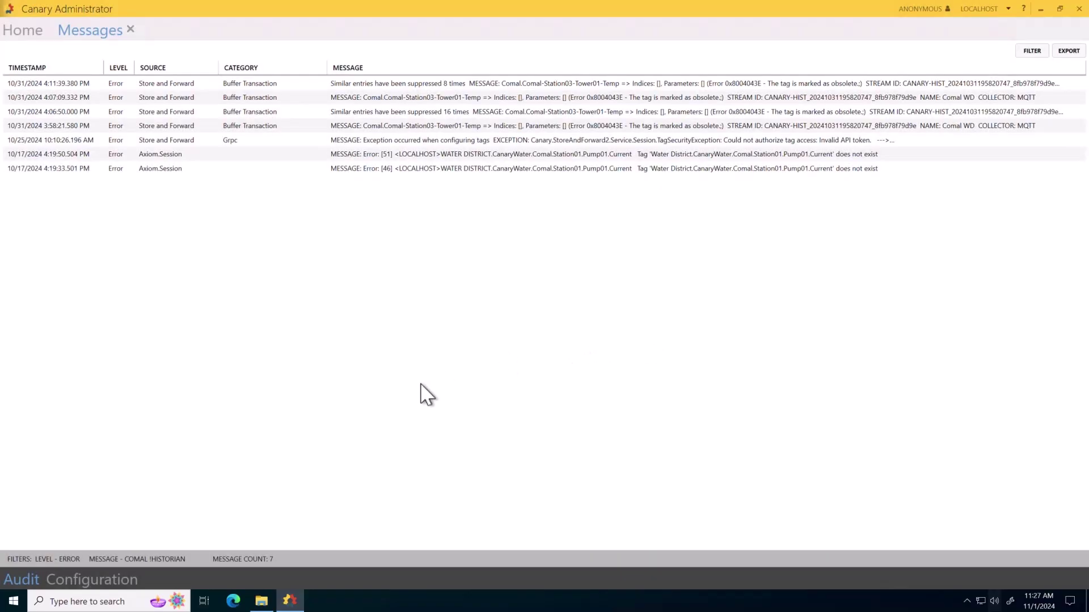
Send a test email from the email settings in the Messages configuration.
left_click(87, 577)
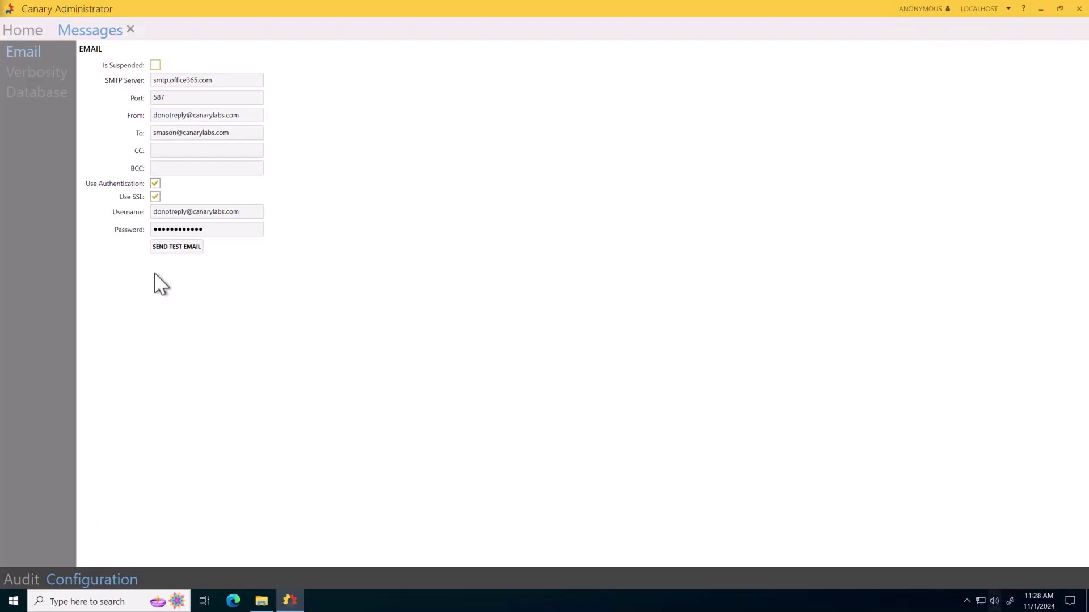
left_click(176, 248)
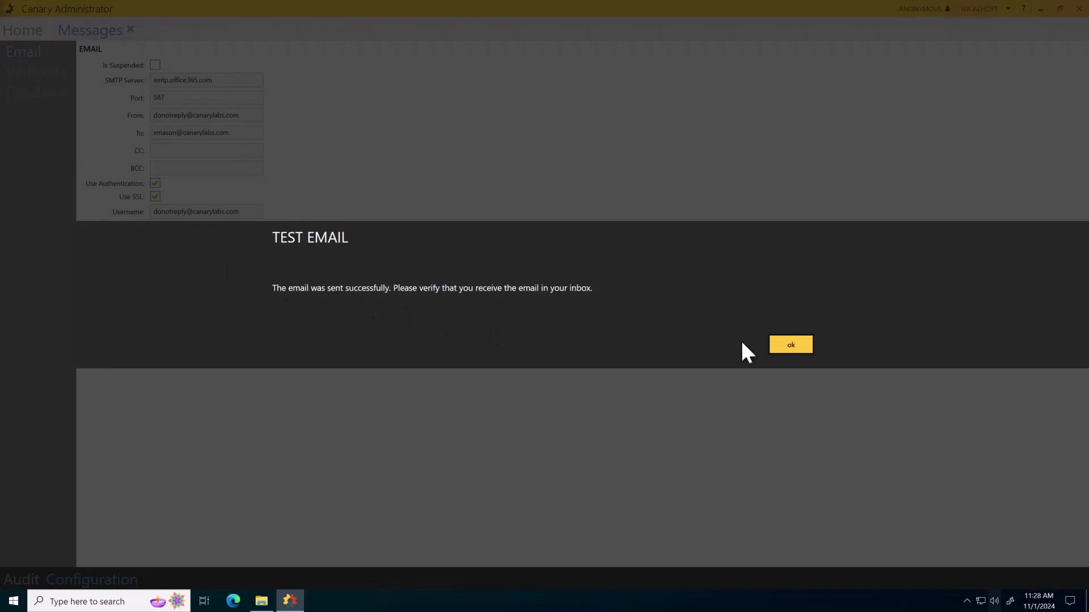
left_click(789, 343)
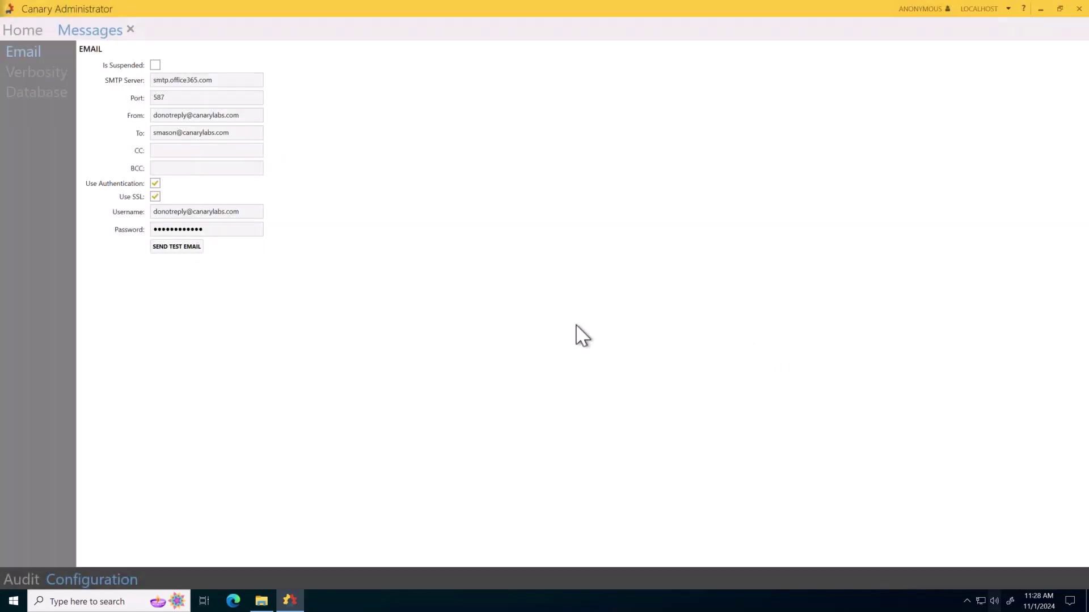
Set the message verbosity to Trace for only the Backfill category of the Calculations source and apply the change.
left_click(37, 67)
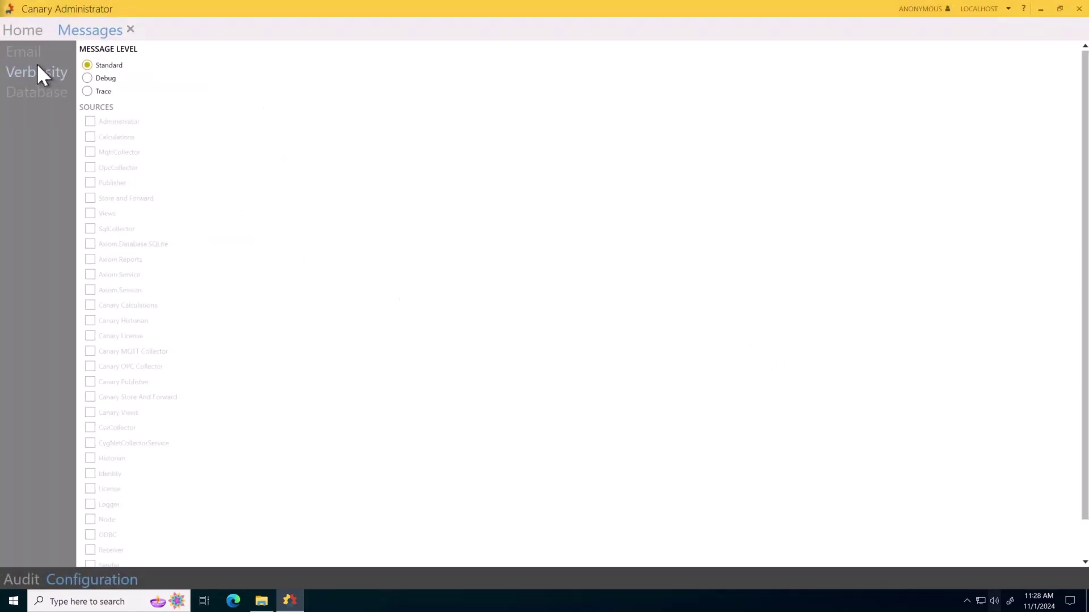
left_click(87, 92)
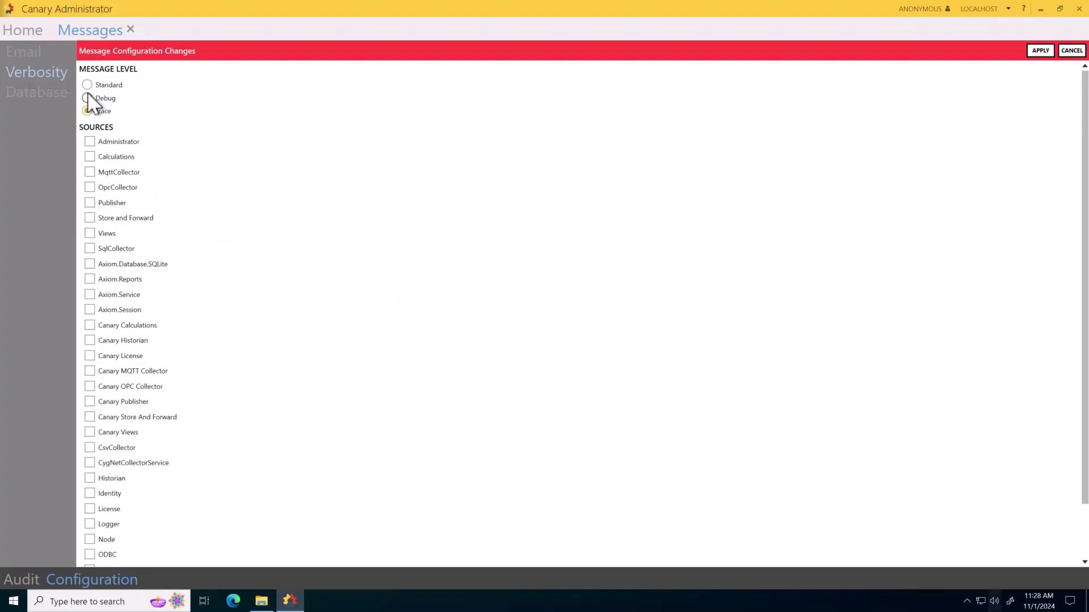
left_click(90, 156)
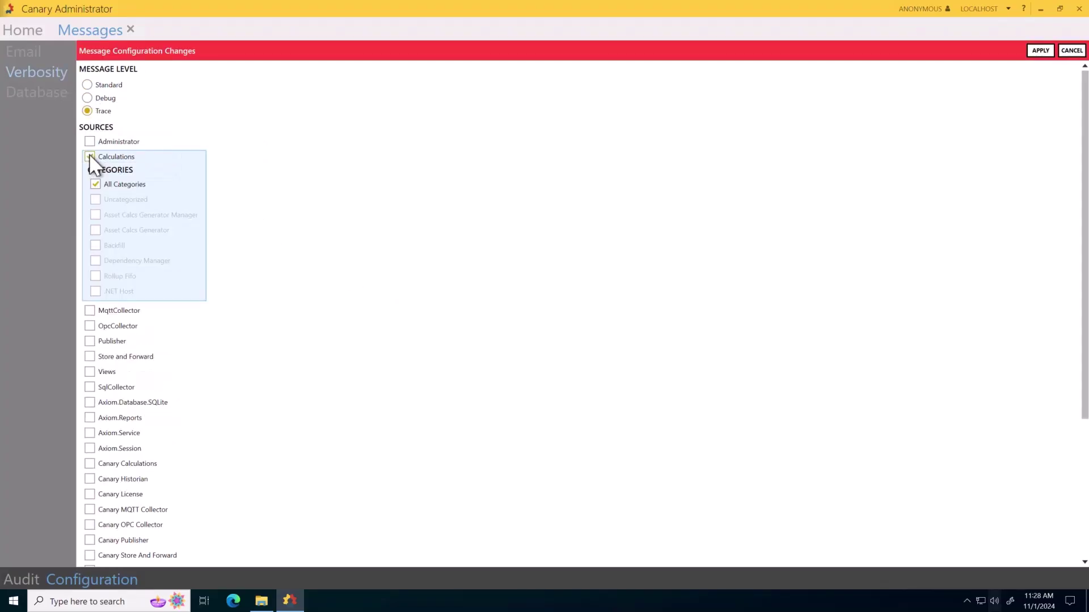
left_click(95, 184)
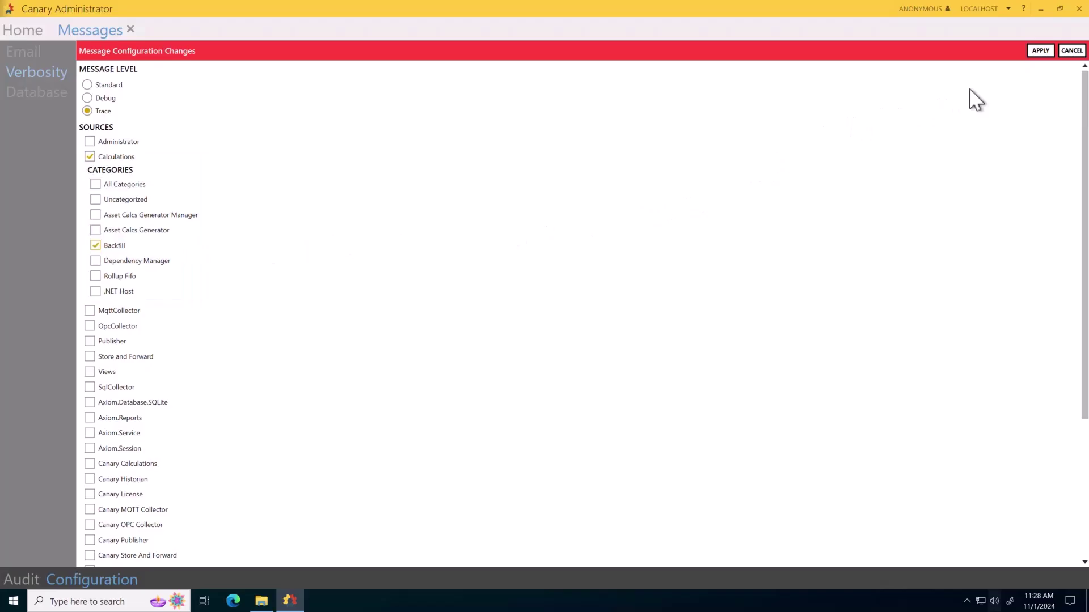
left_click(1043, 51)
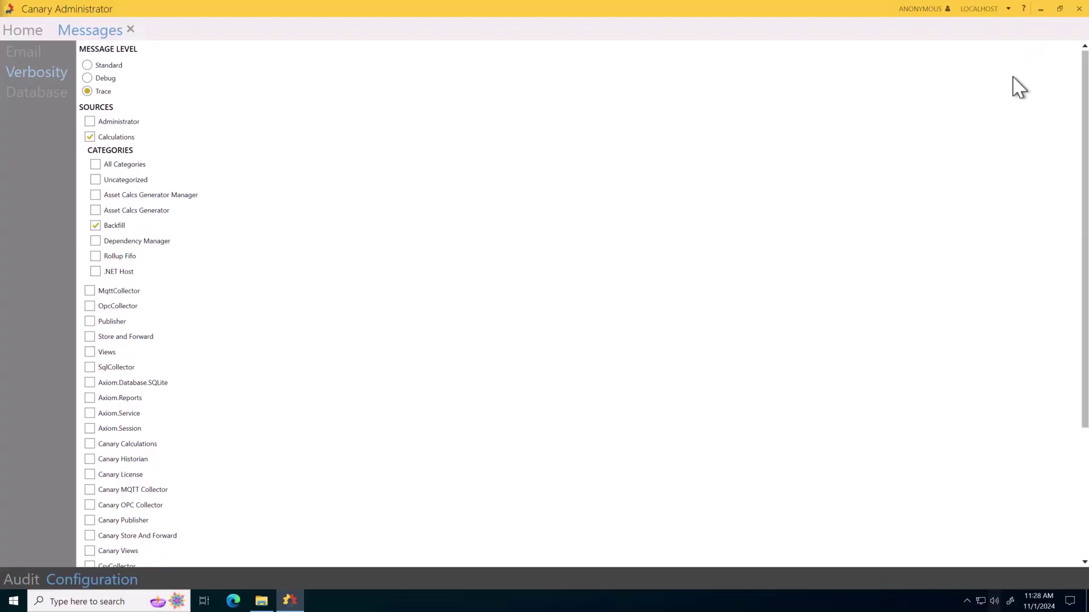
Check the Enhanced Audit Logging option at the end of the verbosity settings.
scroll(535, 282, "down", 1)
scroll(130, 459, "down", 2)
scroll(136, 471, "down", 1)
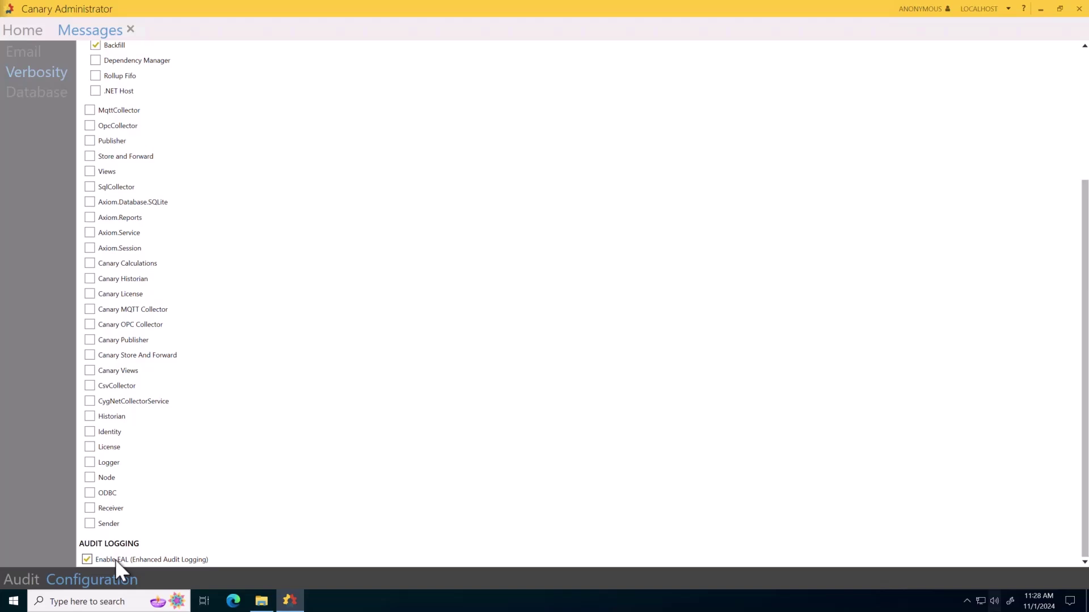
Return to the audit log, clear all message filters and search again.
left_click(33, 574)
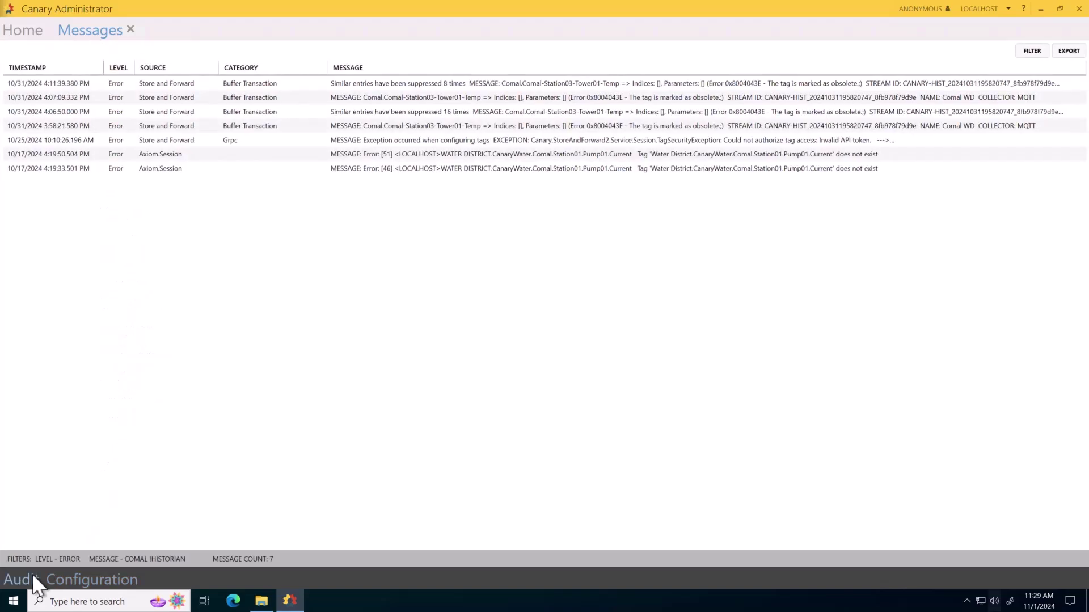
left_click(1039, 46)
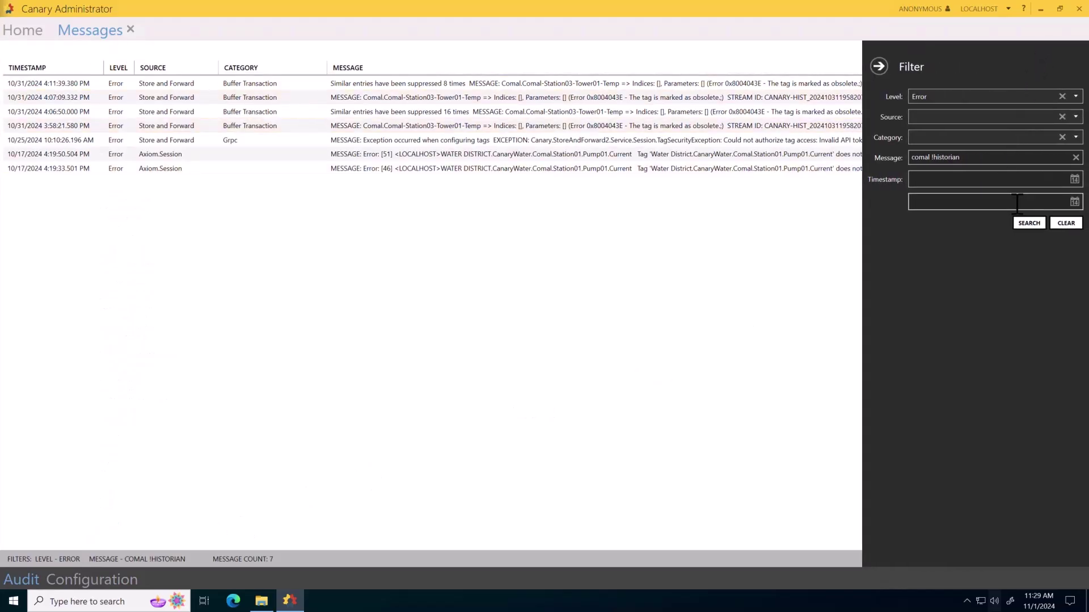
left_click(1057, 222)
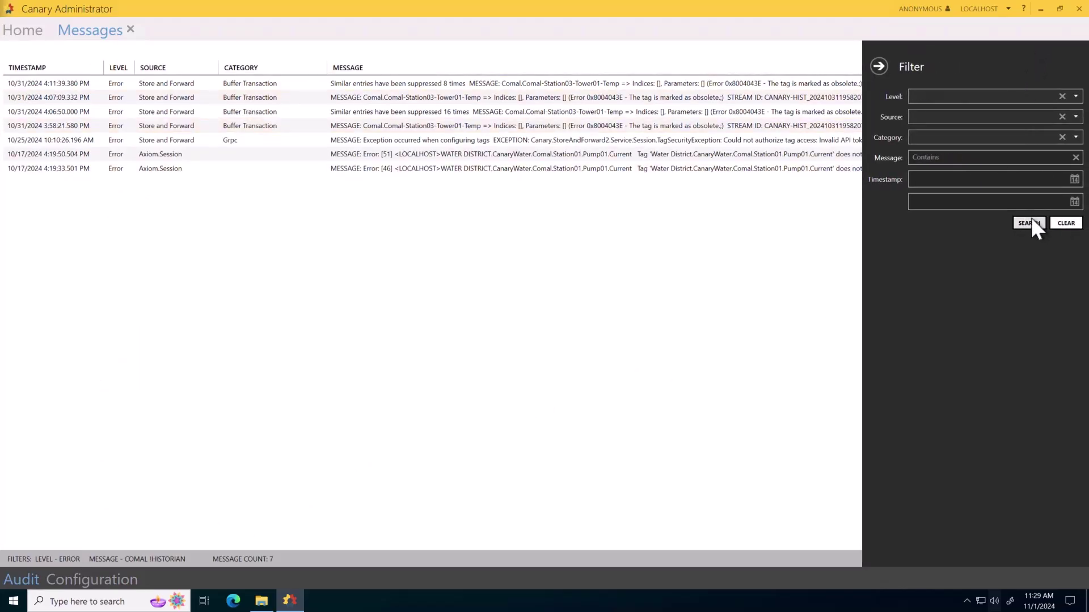
left_click(1029, 224)
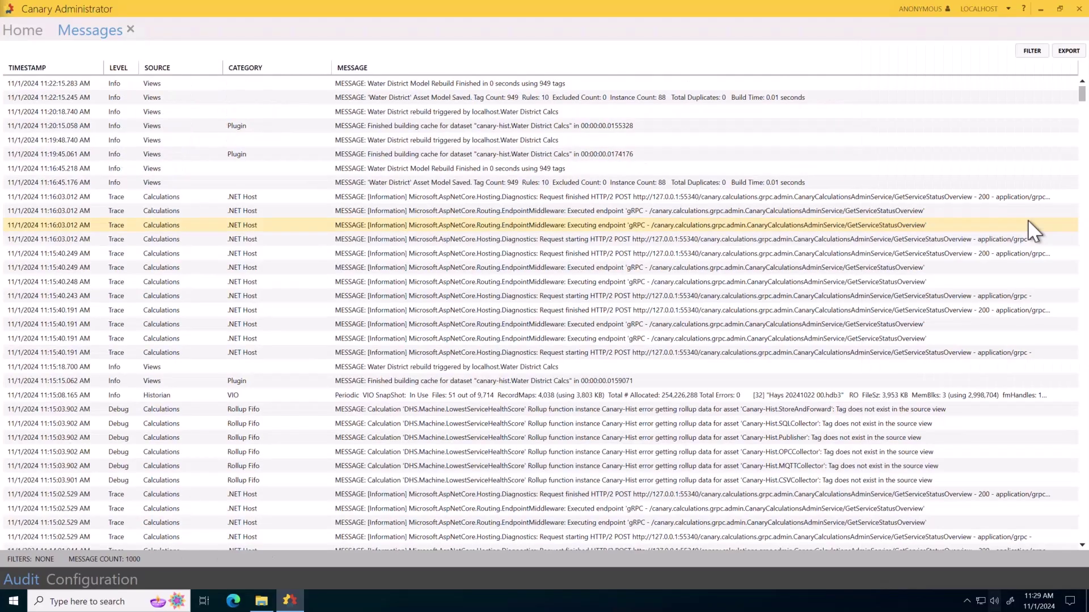
Filter the message log to the Audit category and expand the ADD 'Obsolete Test' entry to read its details.
left_click(1032, 51)
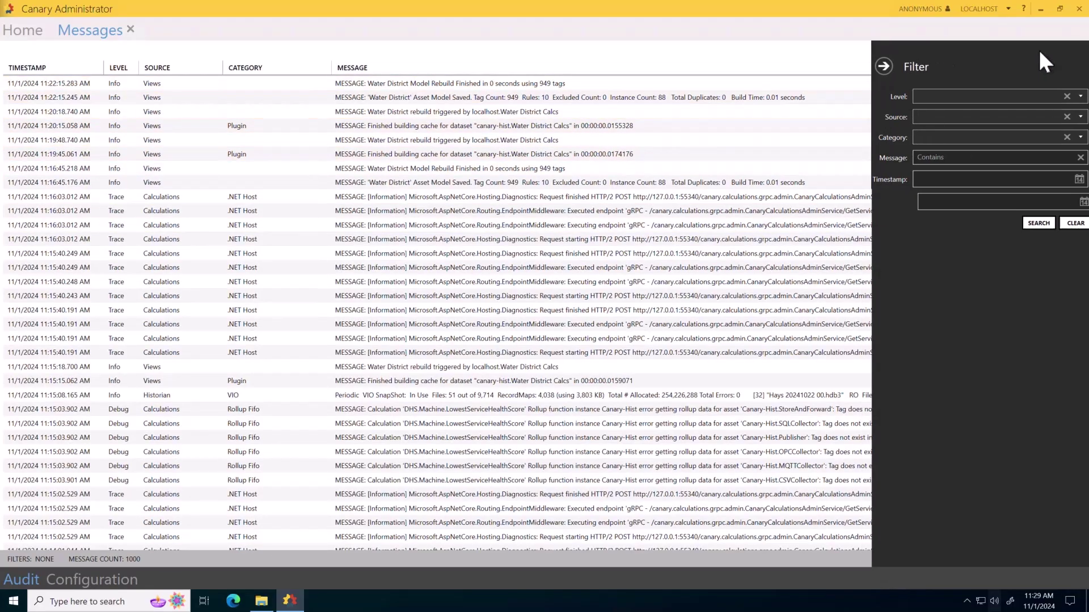
left_click(1075, 137)
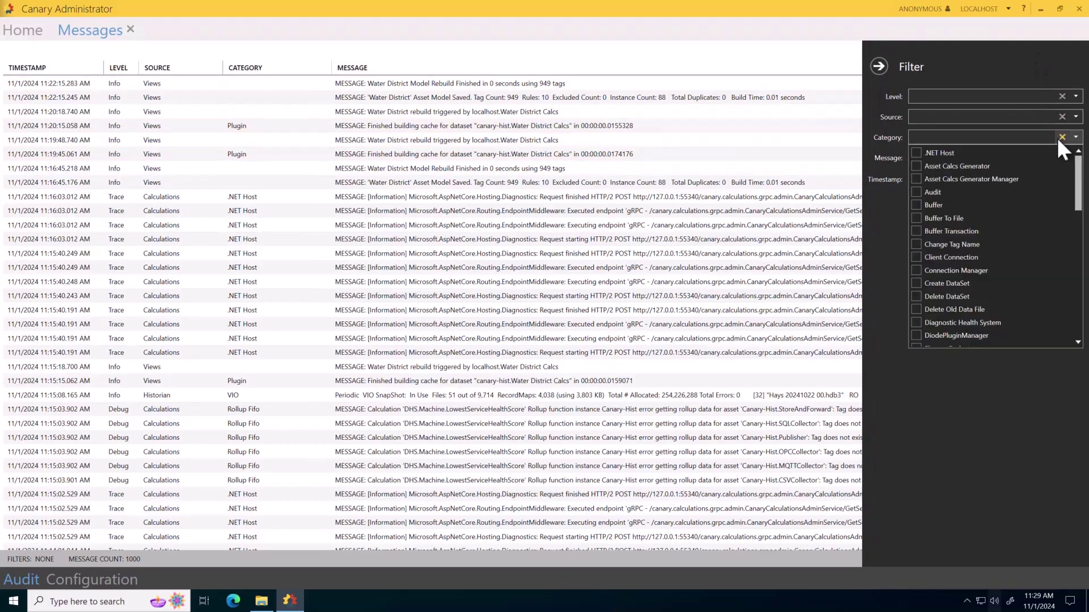
left_click(959, 192)
left_click(891, 200)
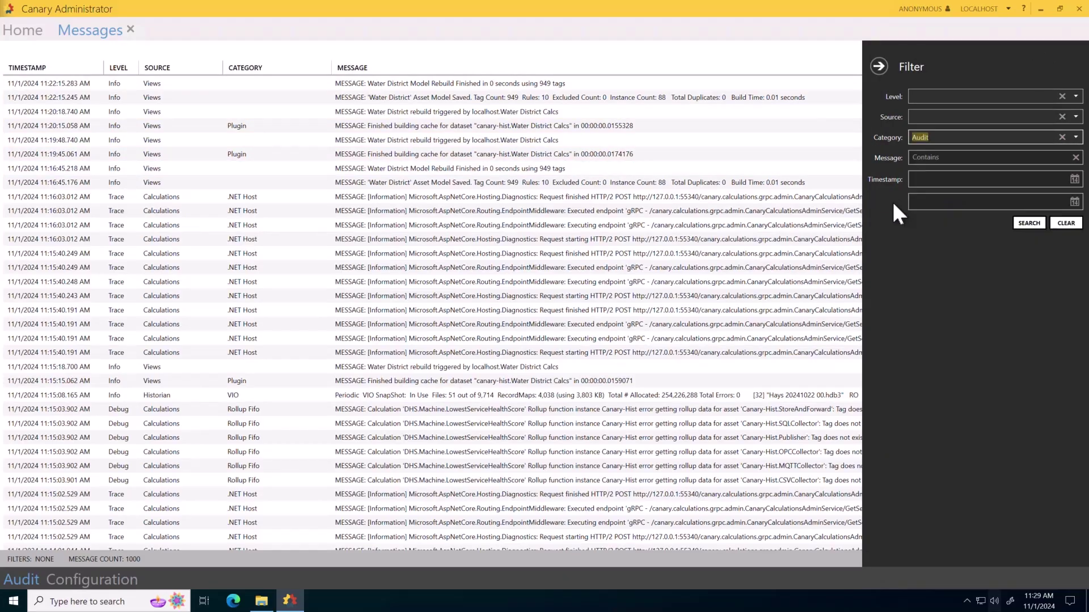
left_click(1027, 223)
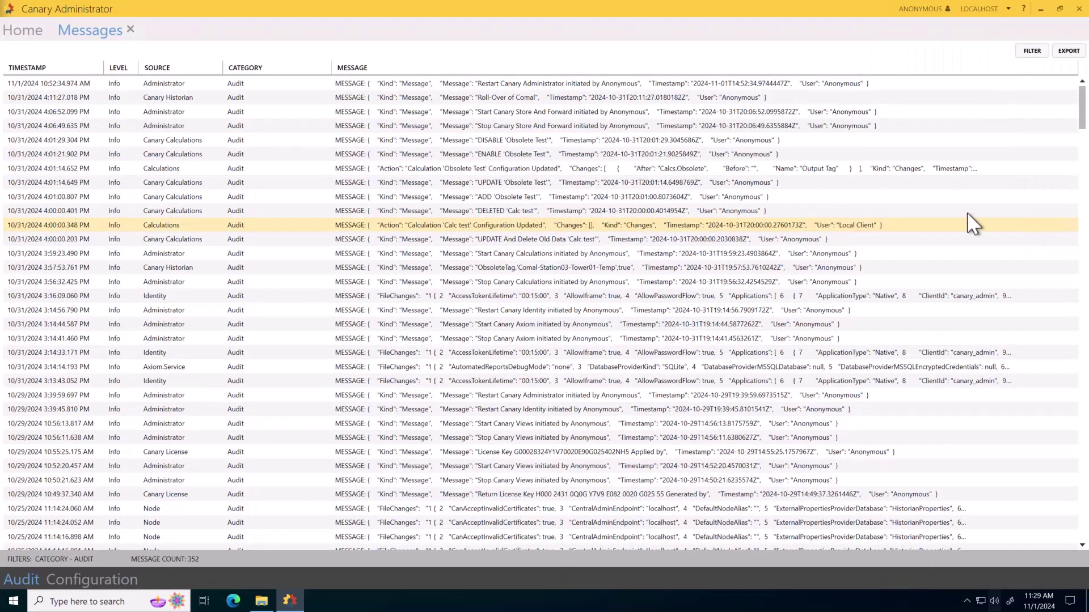
left_click(862, 203)
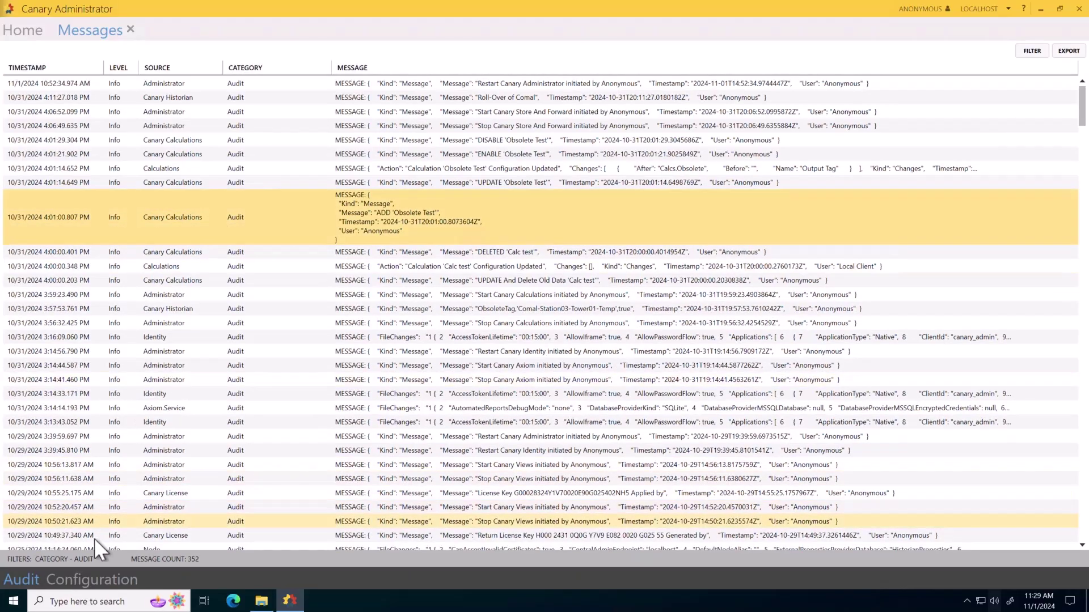
Check the Database page of the Messages configuration, and copy the exported Canary-Hist_20241101112738.sqlite from the desktop into the Canary ProgramData Log folder.
left_click(95, 579)
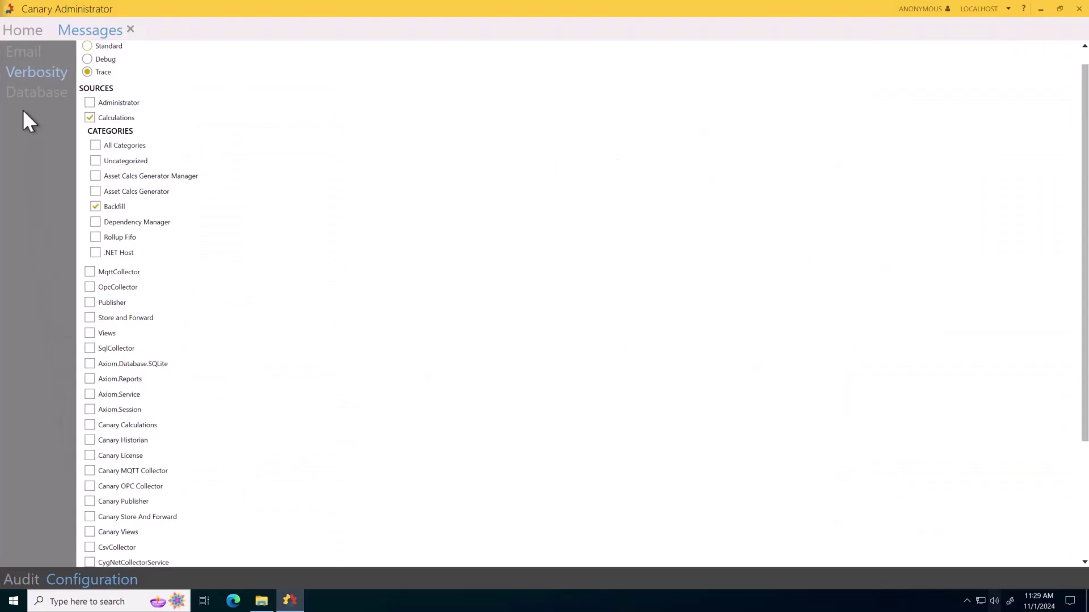
left_click(32, 94)
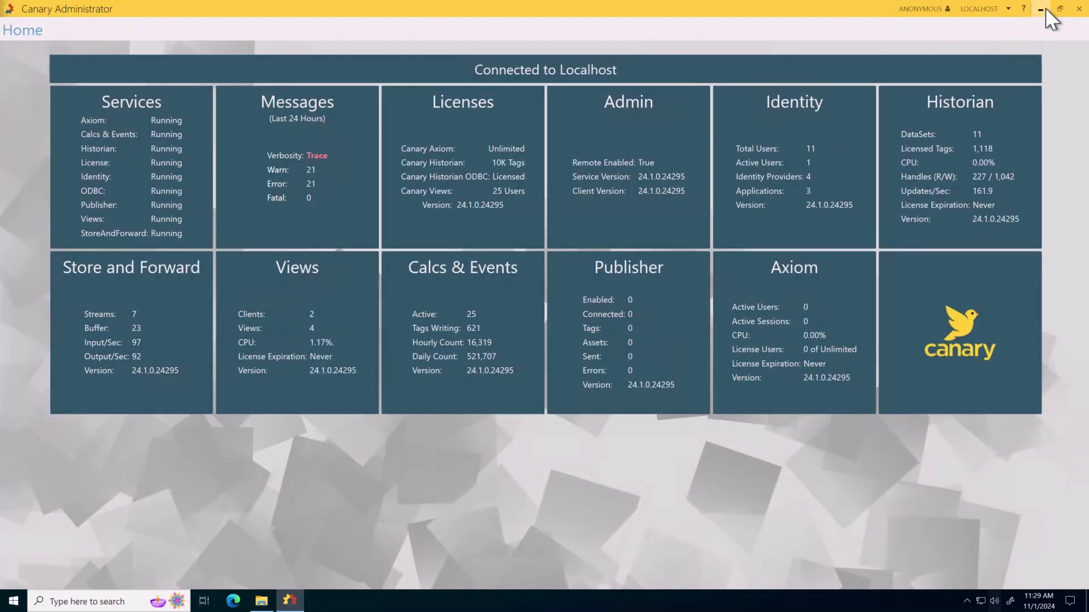
left_click(1046, 9)
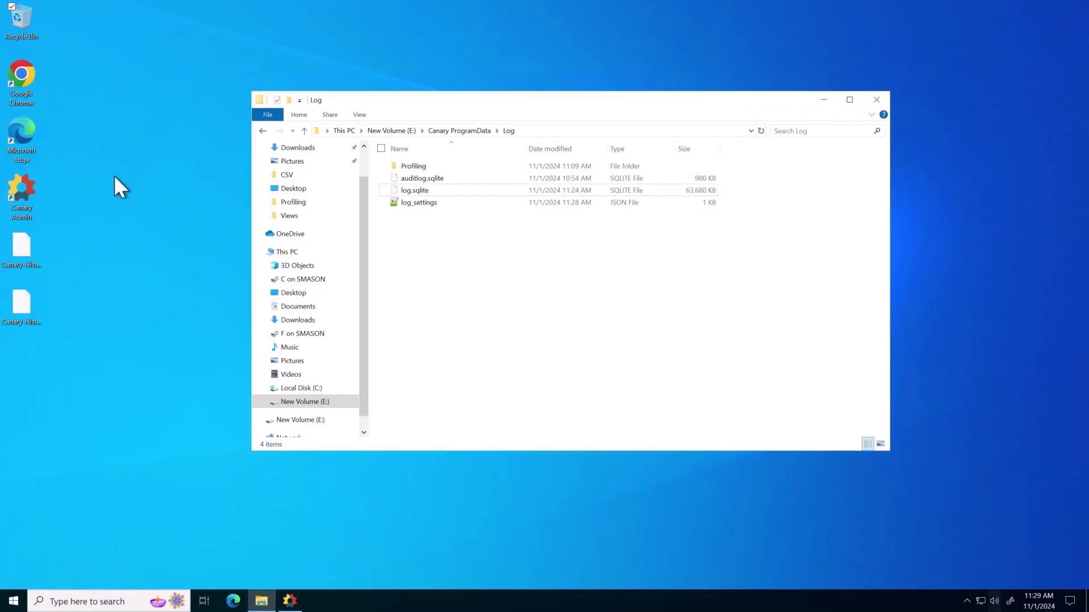
left_click_drag(18, 306, 411, 251)
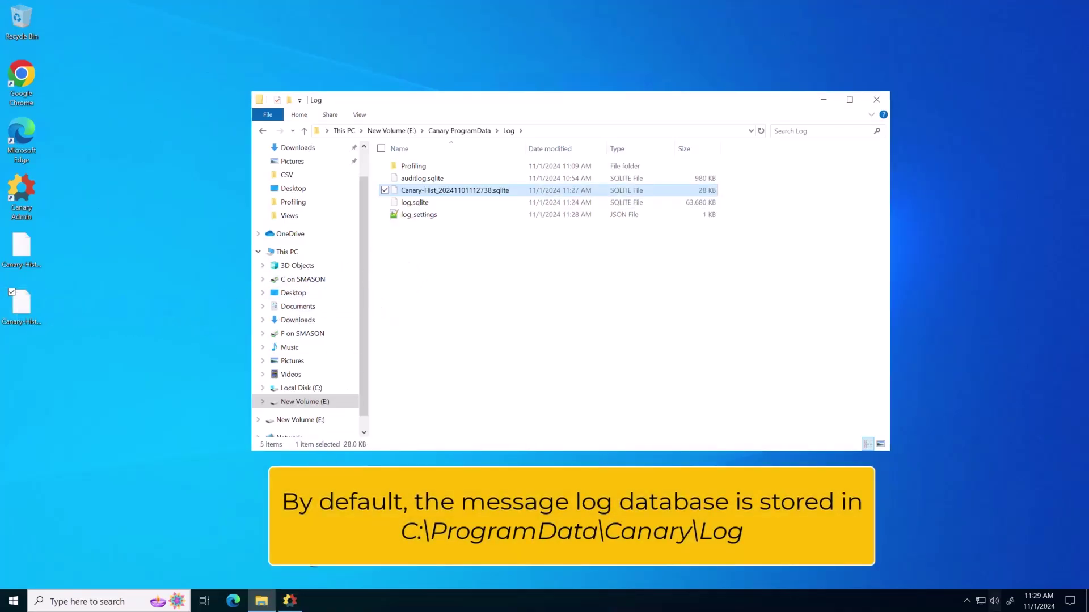
Switch back to Canary Administrator and select Canary-Hist_20241101112738.sqlite as the database in the Messages configuration.
left_click(289, 603)
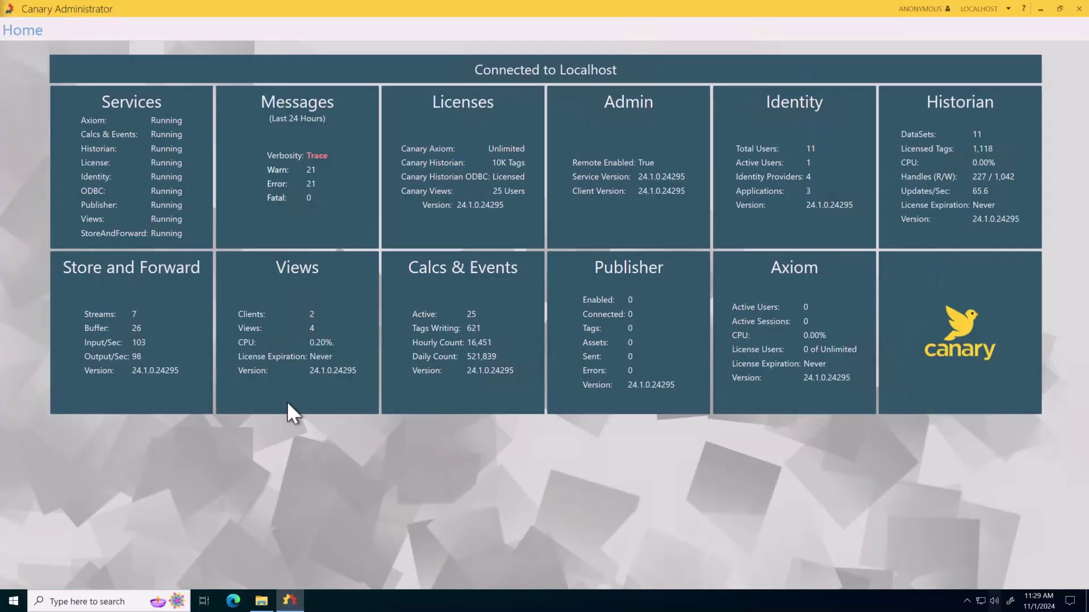
left_click(312, 230)
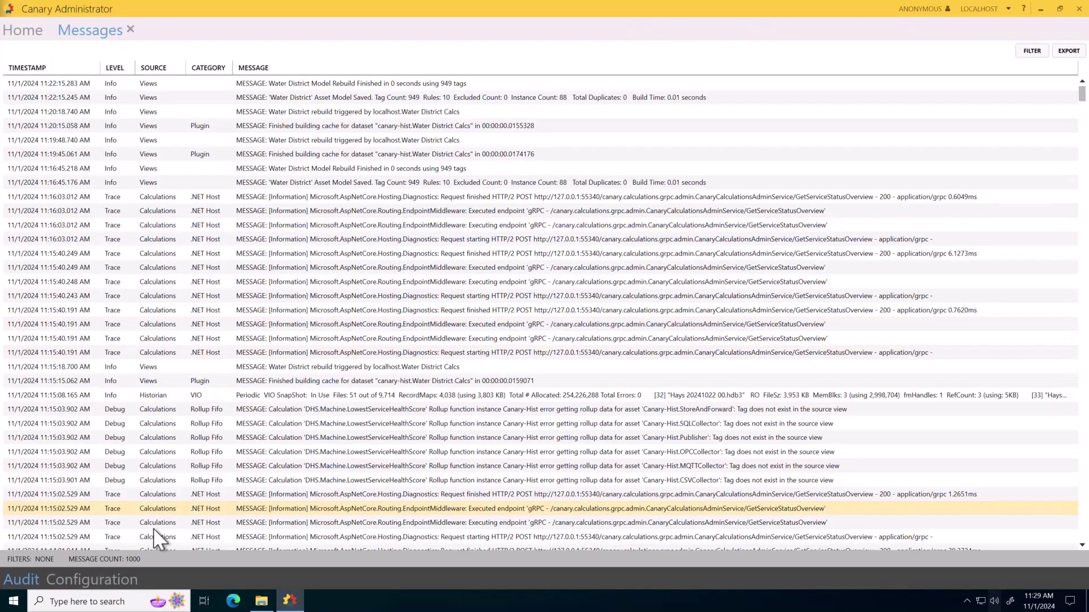
left_click(120, 576)
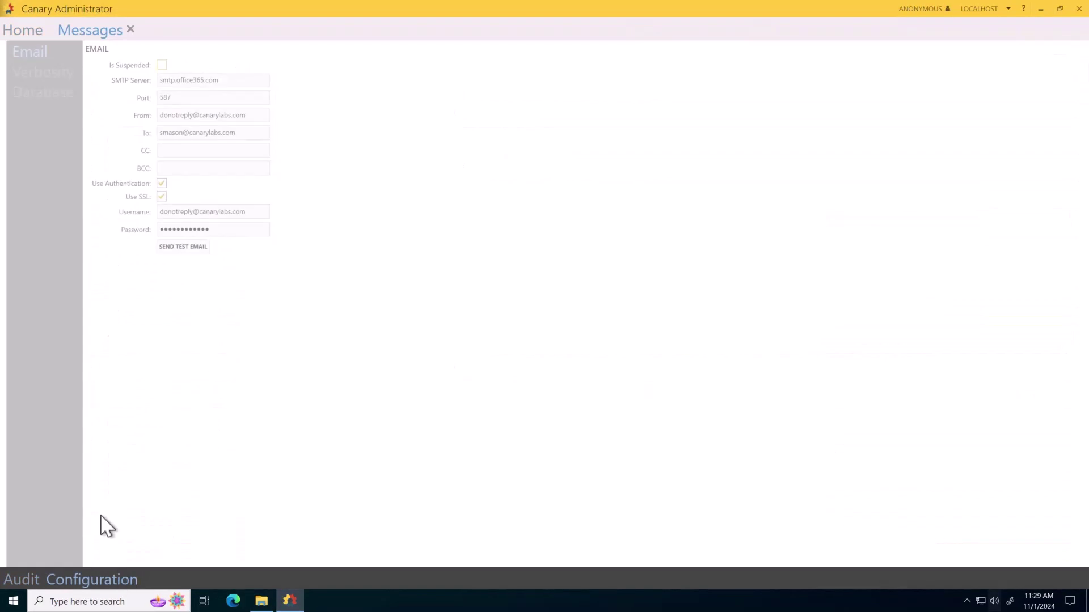
left_click(12, 89)
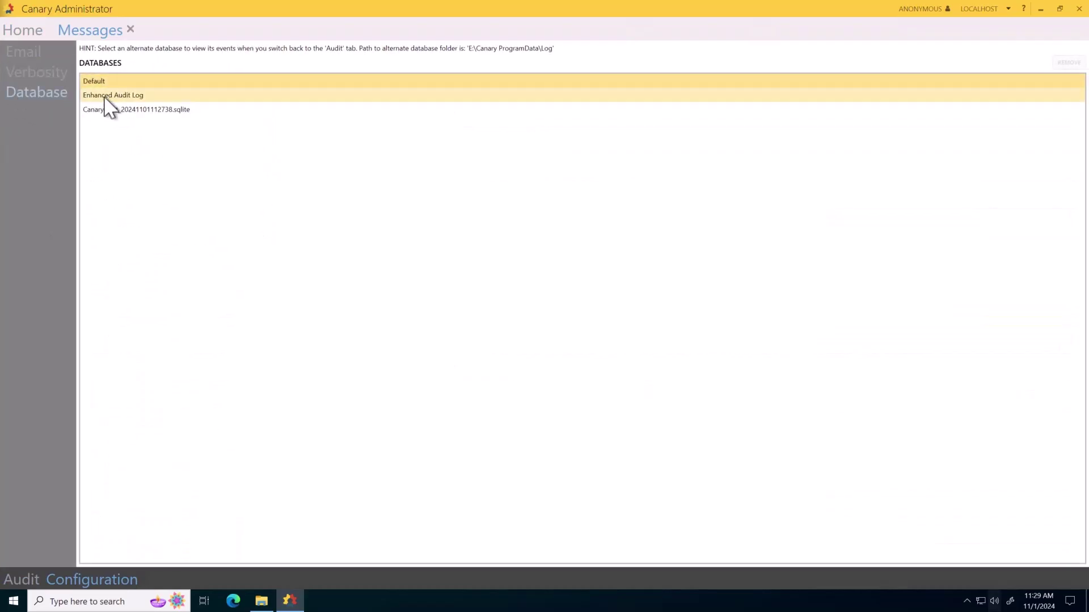
left_click(199, 109)
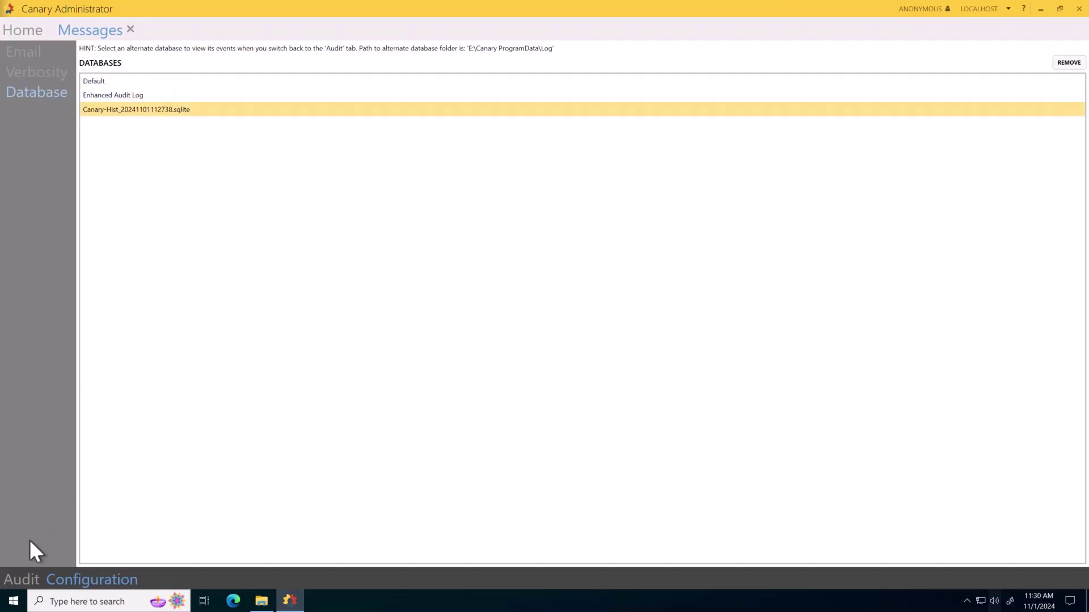
View the selected database's messages in the audit log, expand the most recent Buffer Transaction error, and close Messages.
left_click(28, 577)
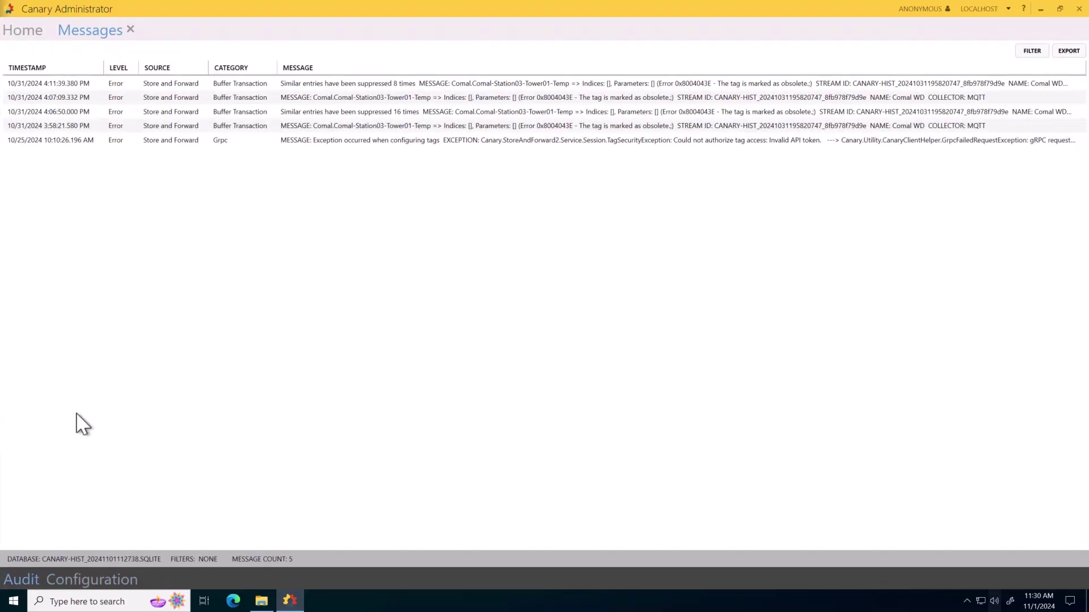
left_click(428, 87)
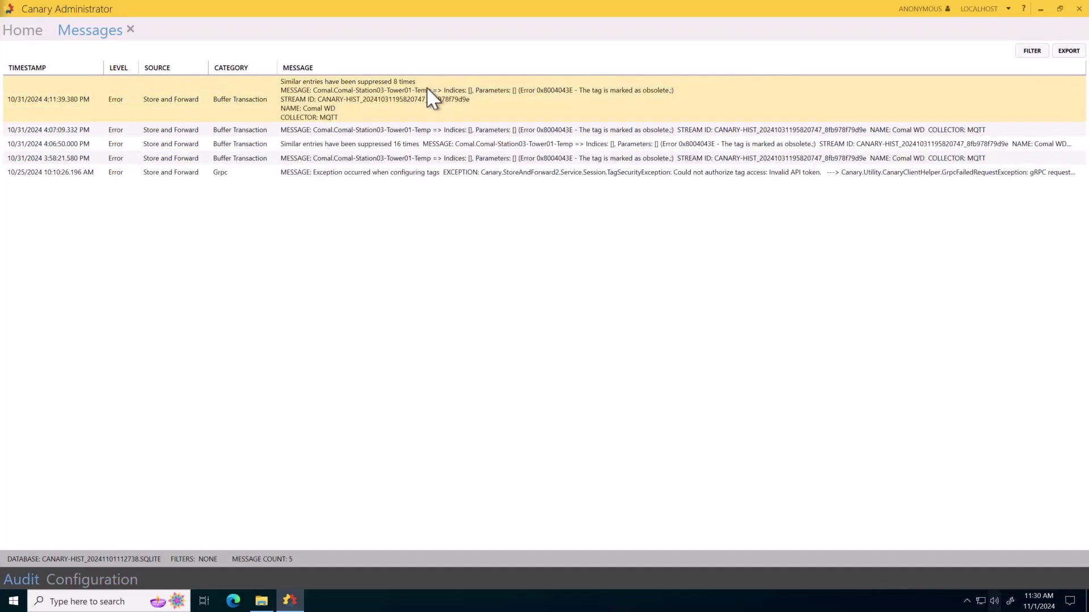
left_click(131, 29)
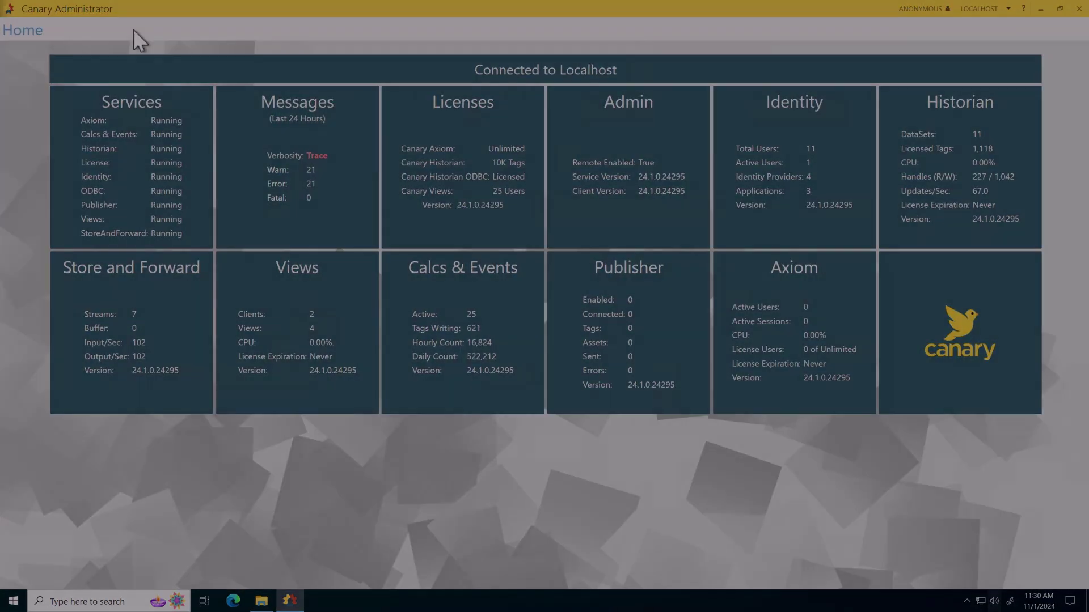